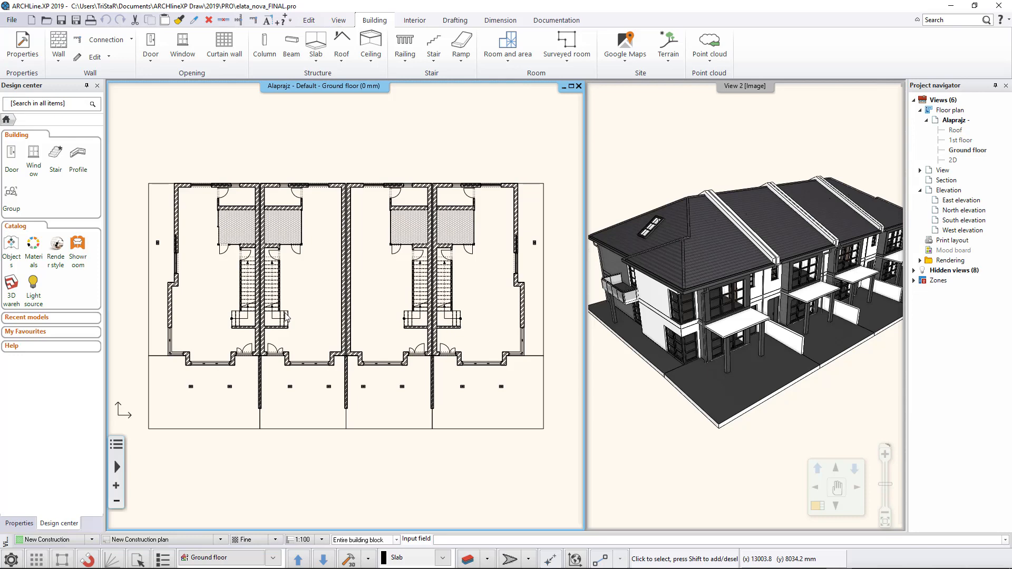
Step: Open the layer properties, compare the list with and without unused layers, and review the used layers from the start
left_click(466, 559)
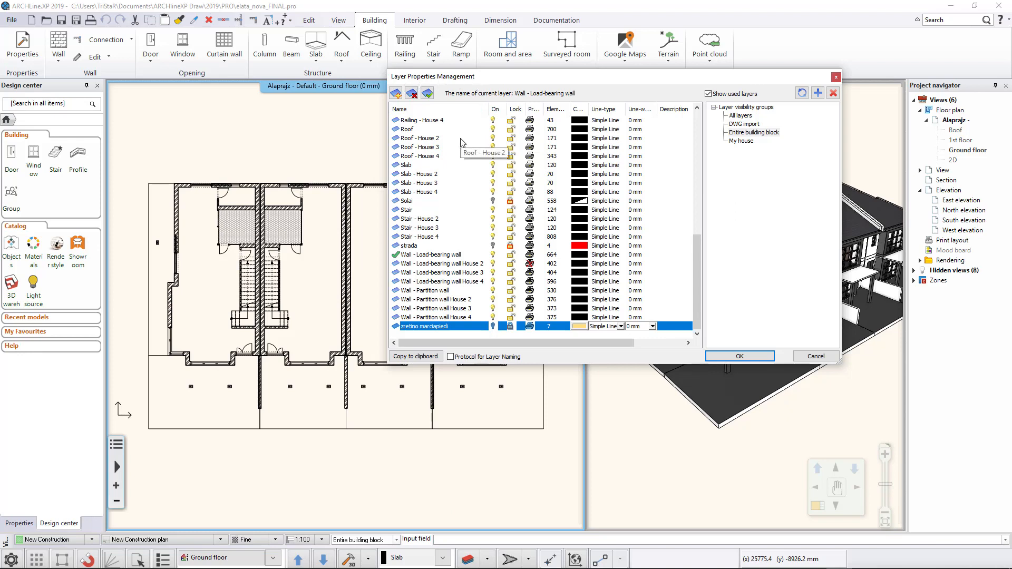
left_click(709, 94)
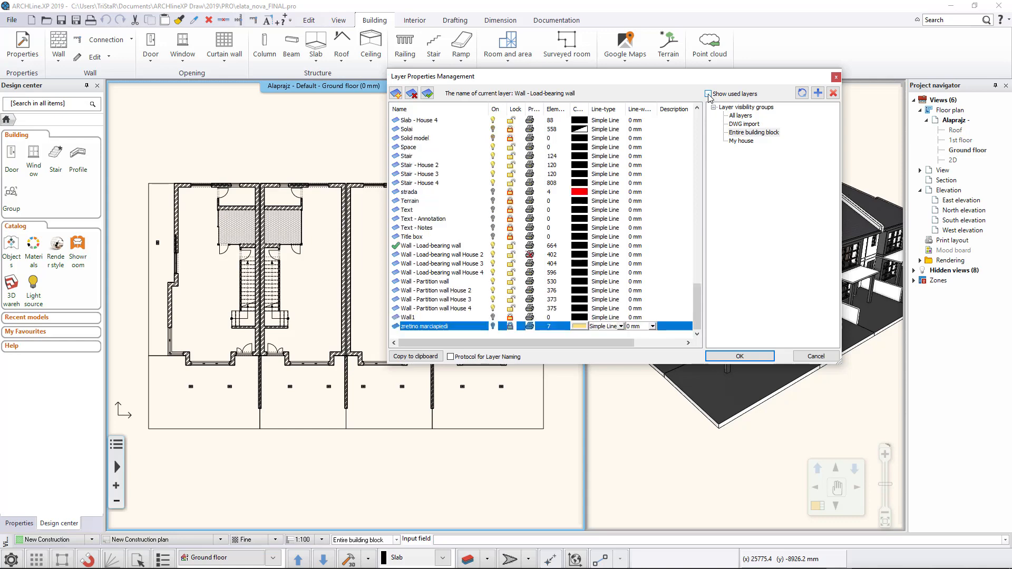
left_click(708, 94)
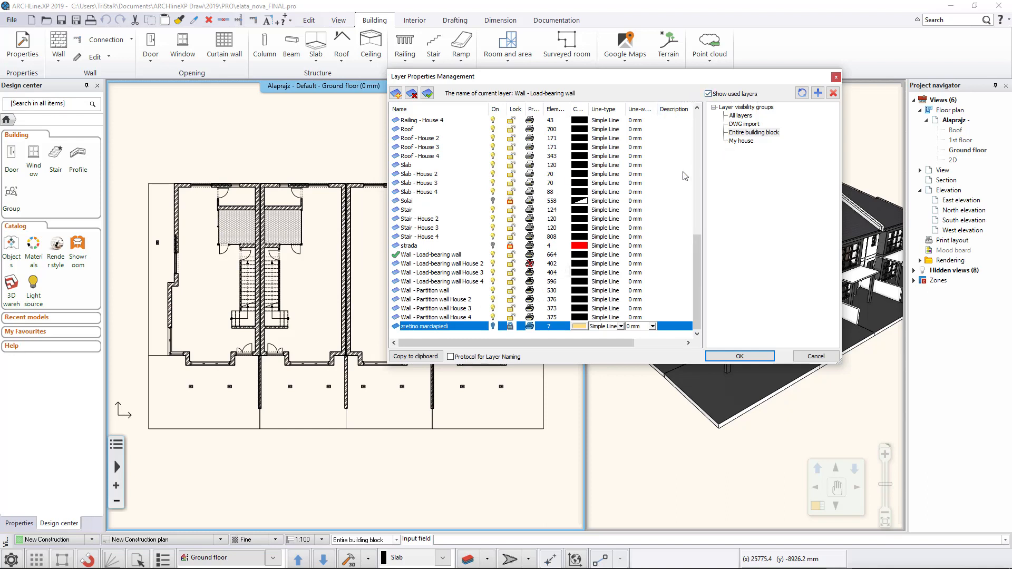
left_click_drag(697, 257, 705, 134)
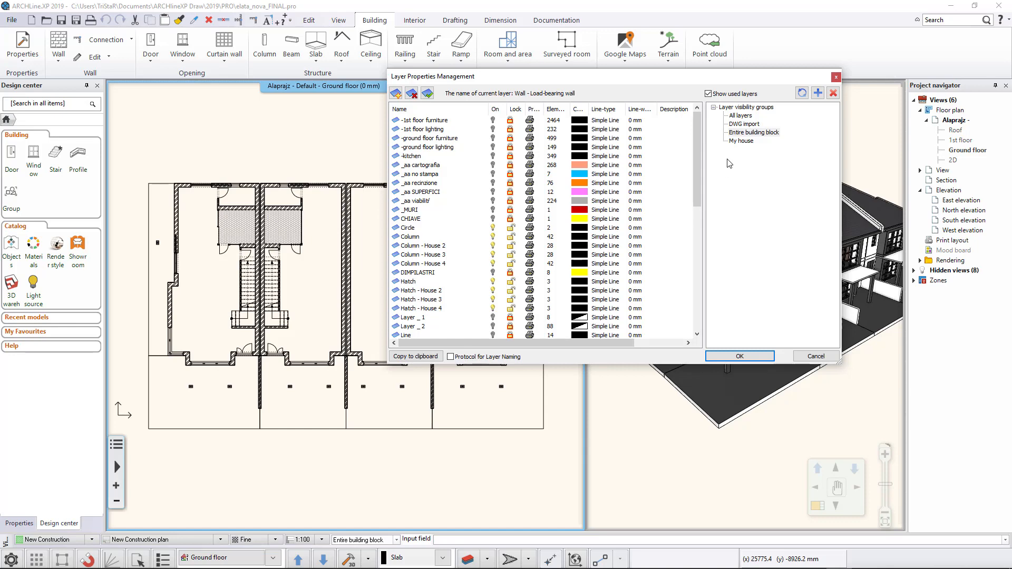
Step: Examine the layer visibility and lock states stored in the All layers, DWG import and Entire building block groups
left_click(740, 116)
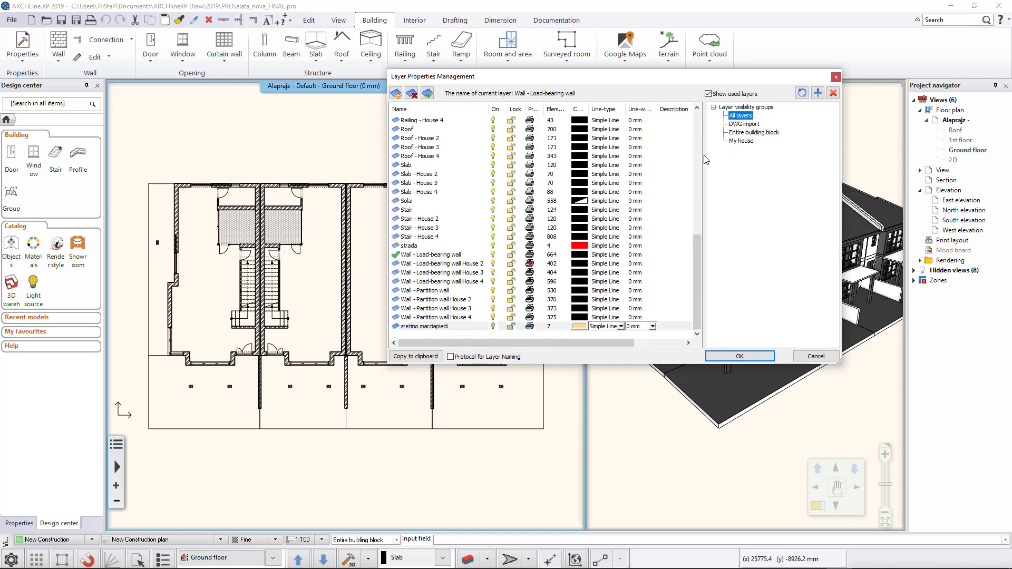
left_click_drag(697, 259, 702, 140)
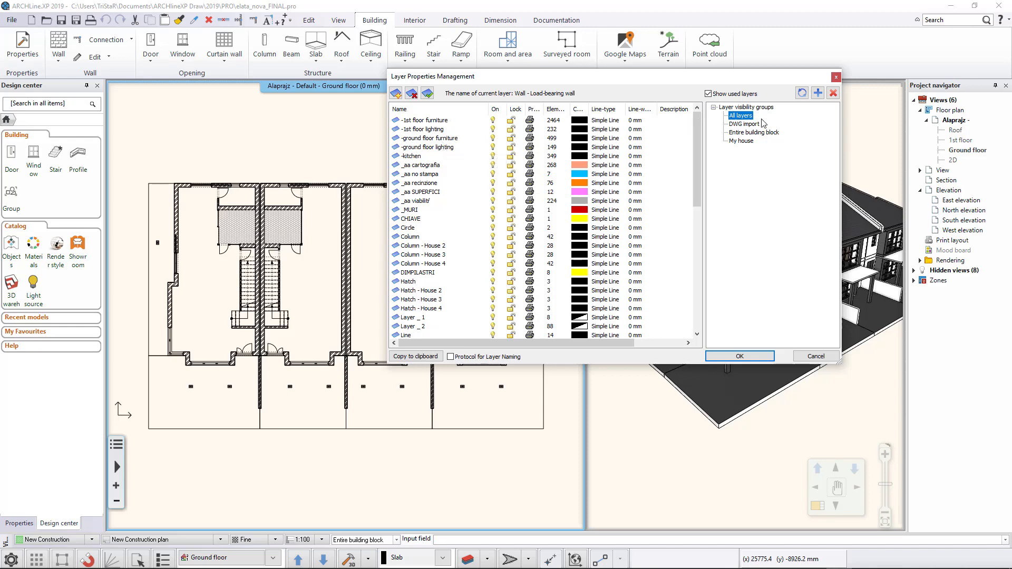
left_click(743, 124)
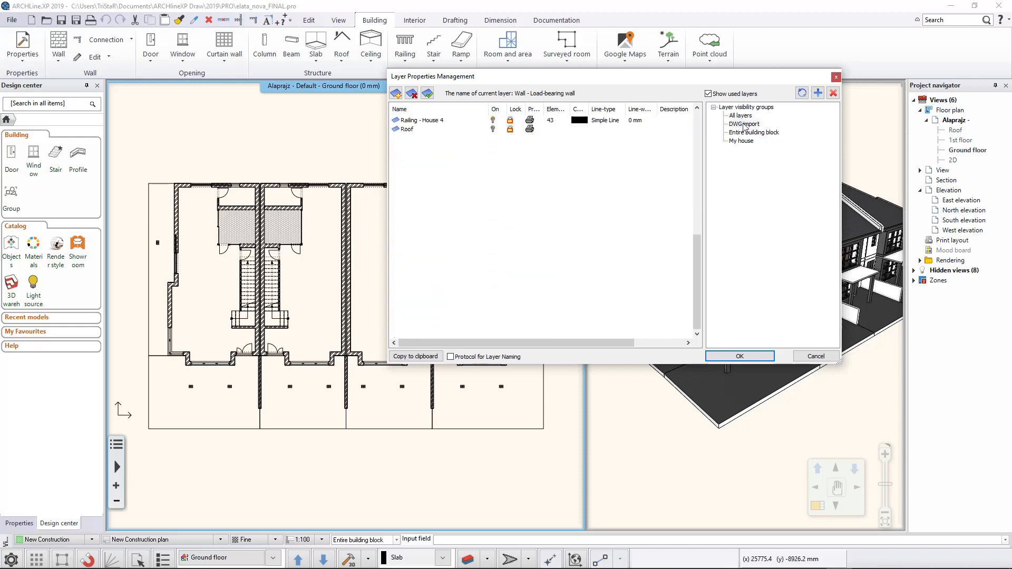
mouse_move(696, 158)
left_mouse_down()
mouse_move(697, 257)
mouse_move(701, 165)
left_mouse_up()
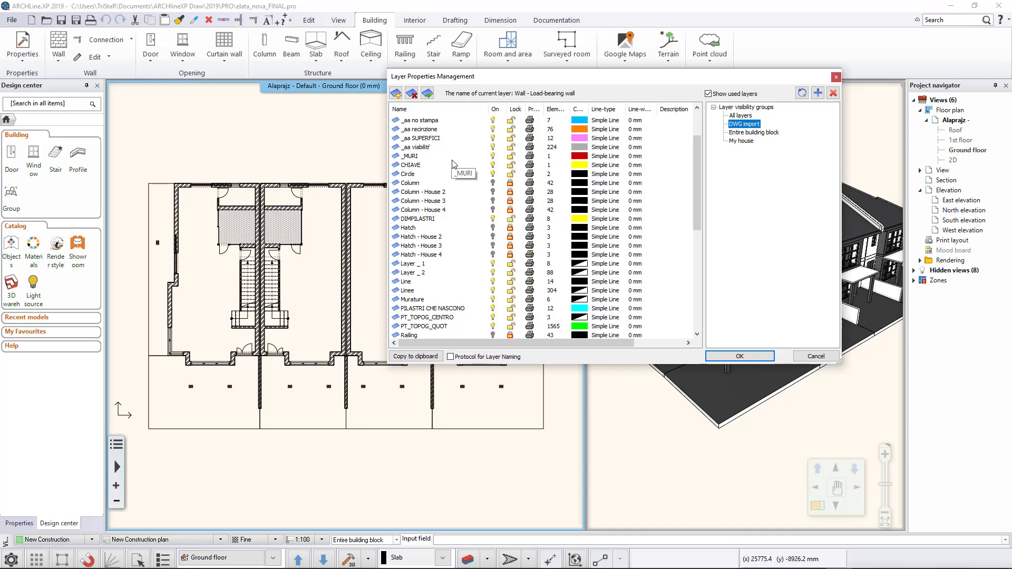
left_click(753, 134)
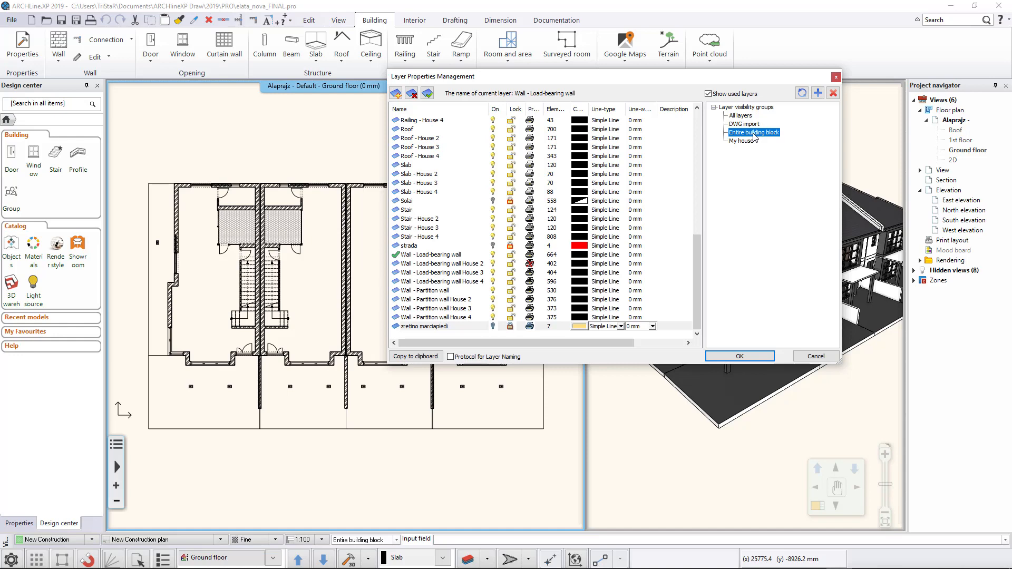
Step: Apply the My house layer visibility group to the ground floor plan
left_click_drag(637, 81, 780, 76)
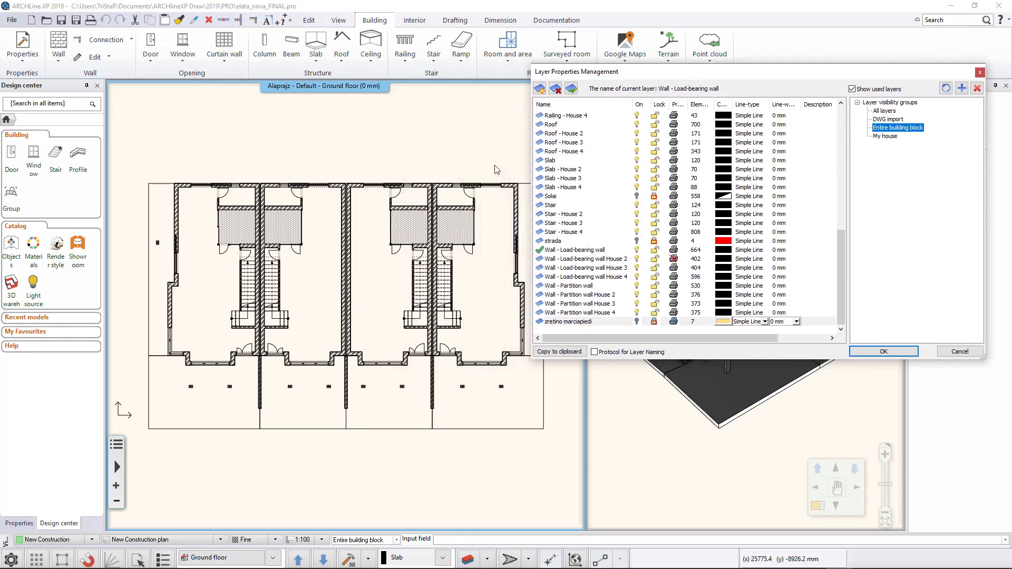
left_click_drag(718, 78, 676, 78)
left_click(838, 135)
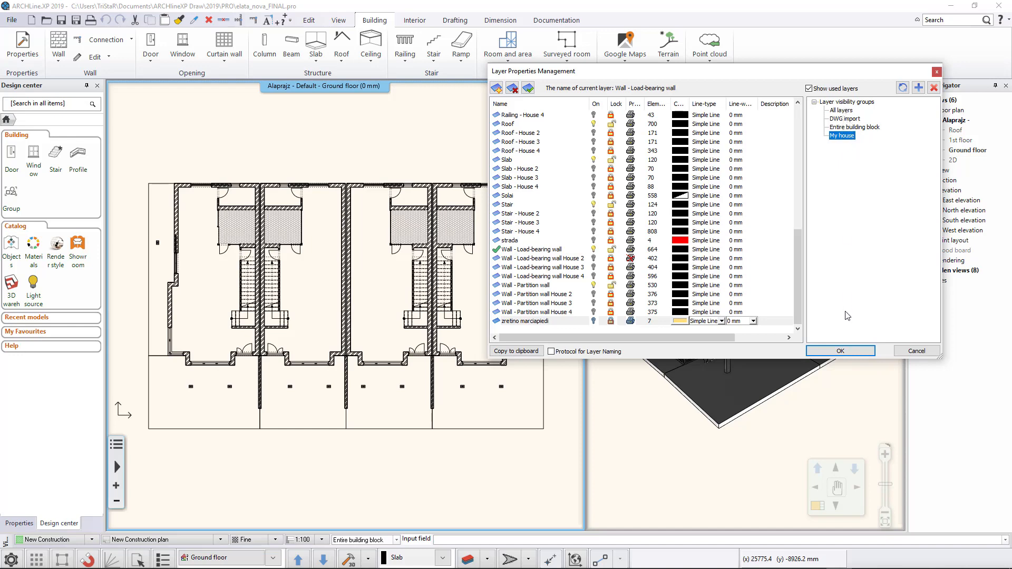
left_click(840, 350)
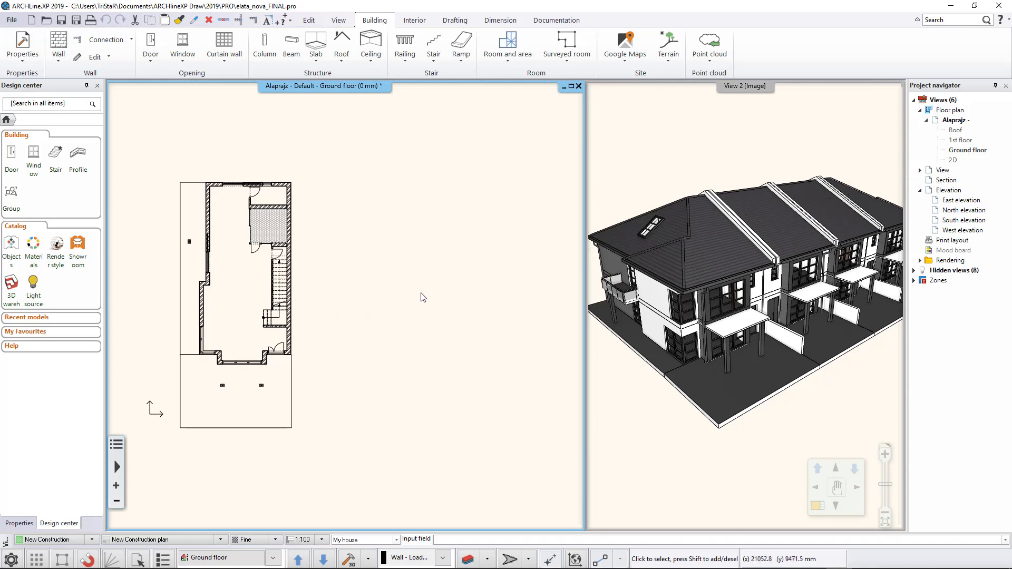
middle_click_drag(377, 307, 463, 311)
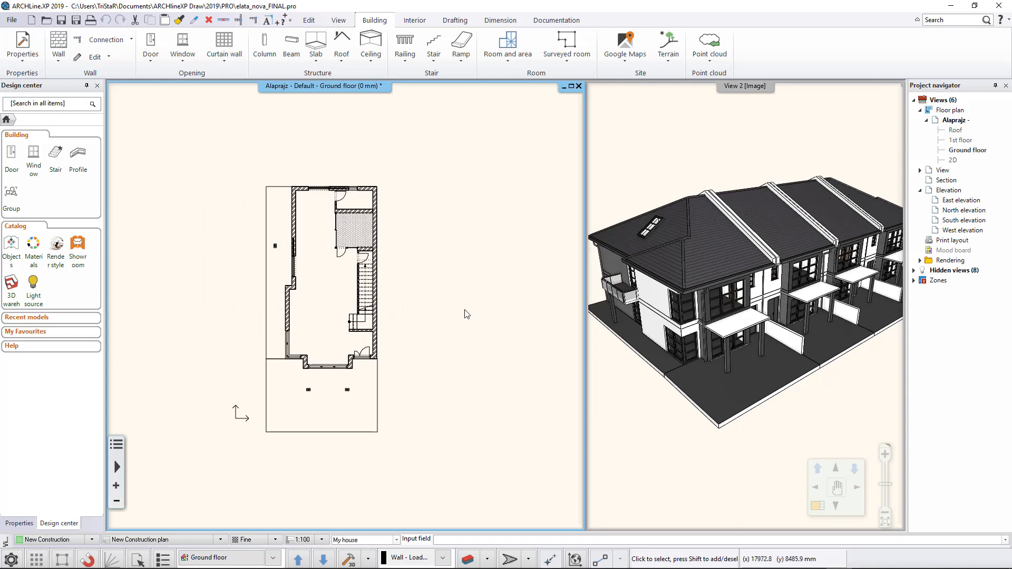
Step: Compare the floor plan under the All layers, Entire building block and My house visibility groups, ending on My house
left_click(397, 540)
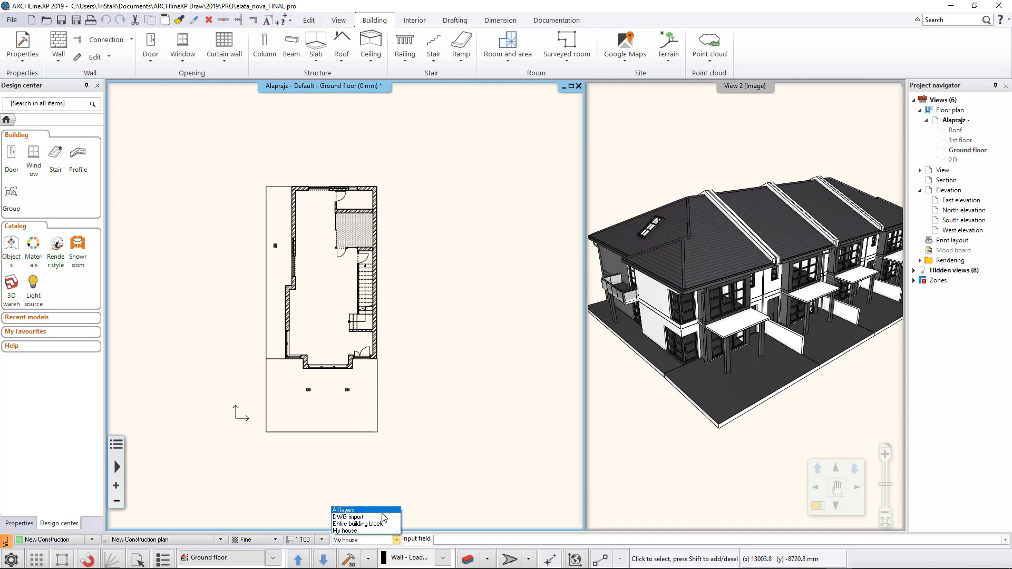
left_click(365, 510)
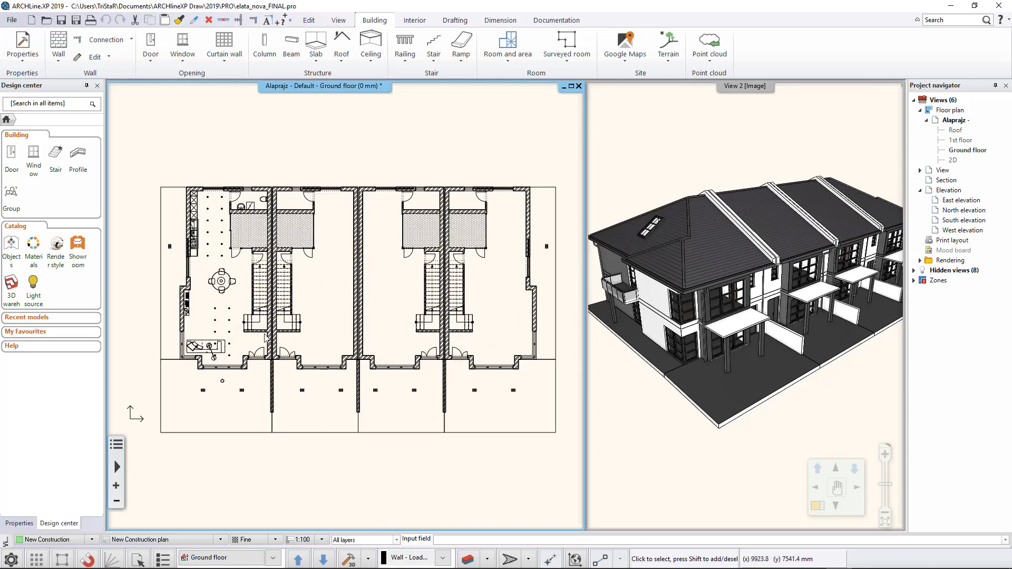
left_click(397, 539)
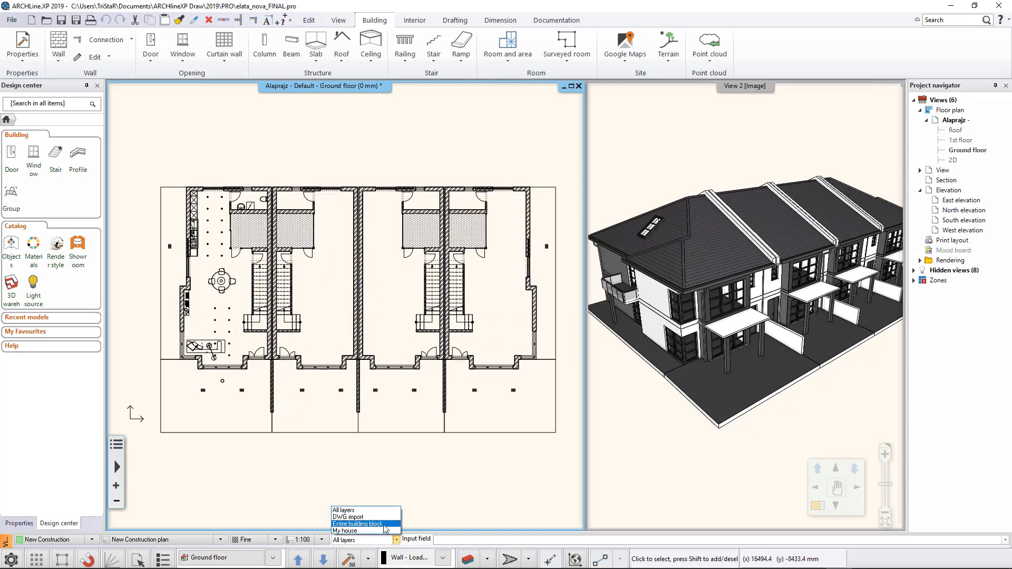
left_click(366, 523)
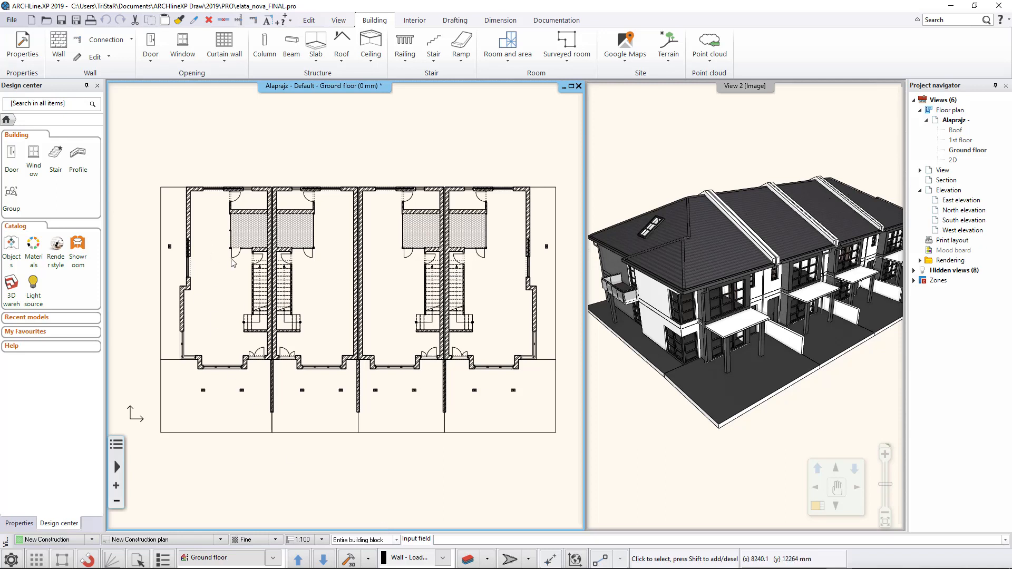
left_click(395, 540)
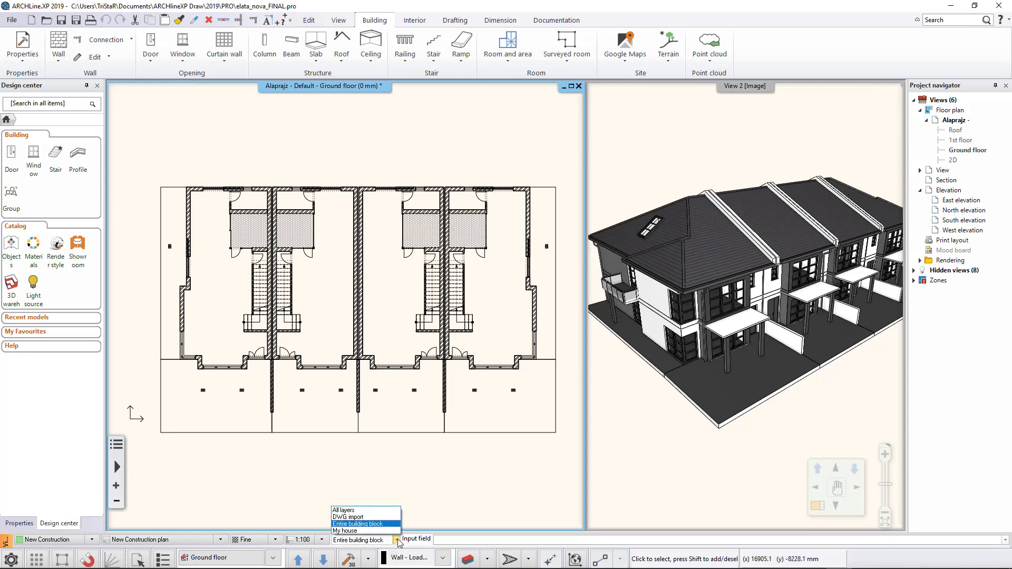
left_click(371, 531)
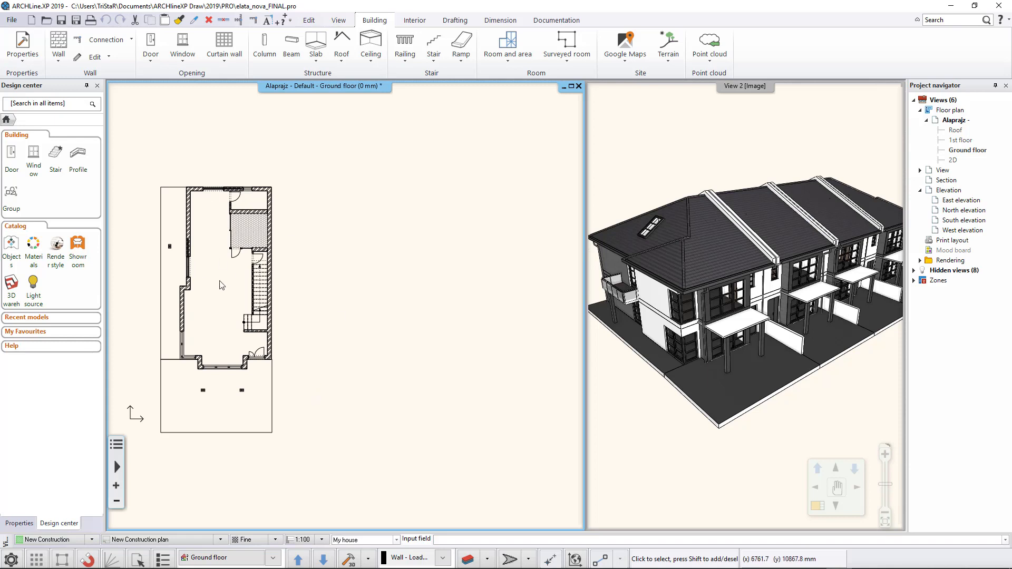
Step: Starting from the My house group, unlock and turn on the 1st floor and ground floor furniture and lighting layers
left_click(467, 559)
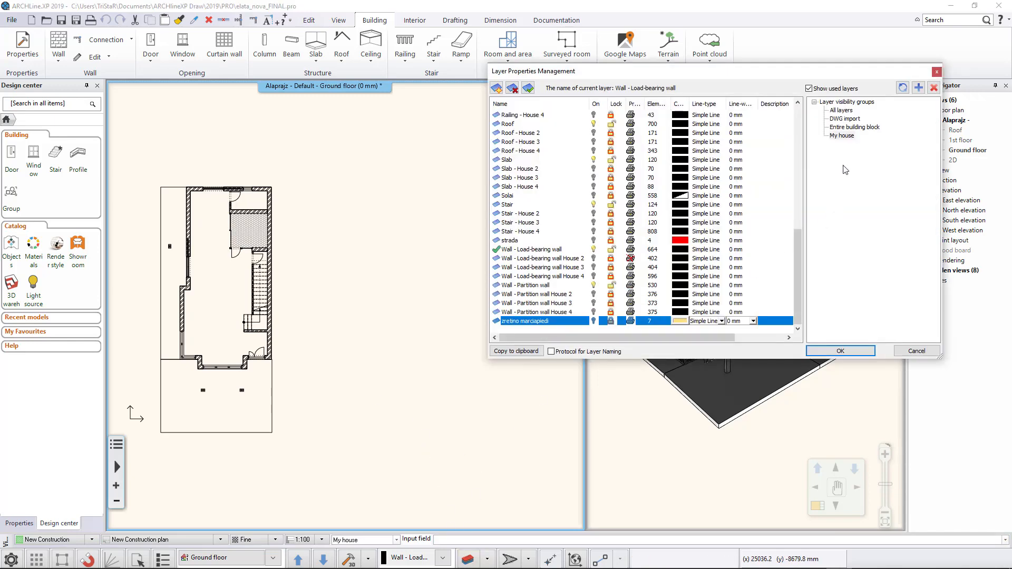
left_click(846, 135)
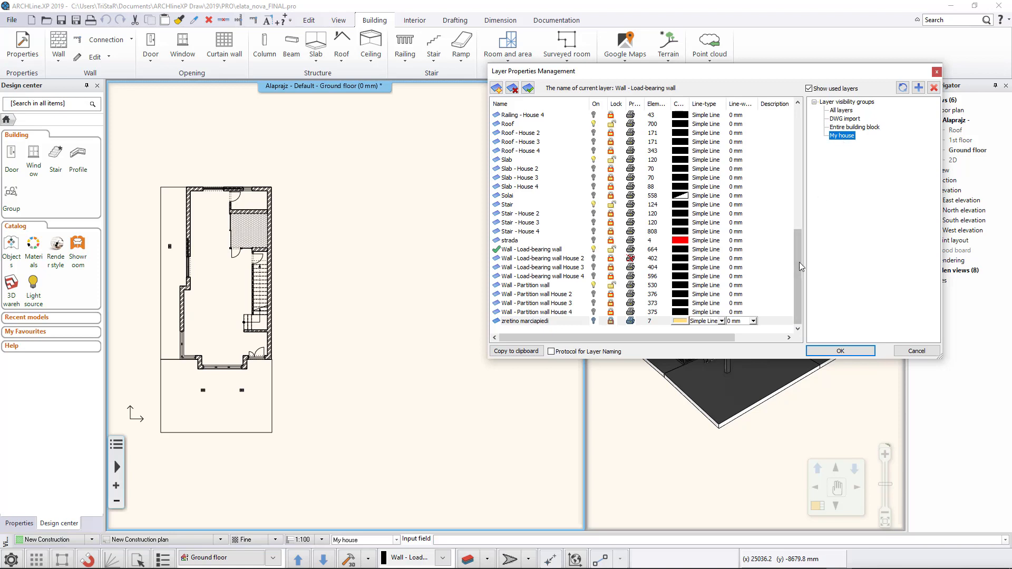
left_click_drag(799, 261, 808, 127)
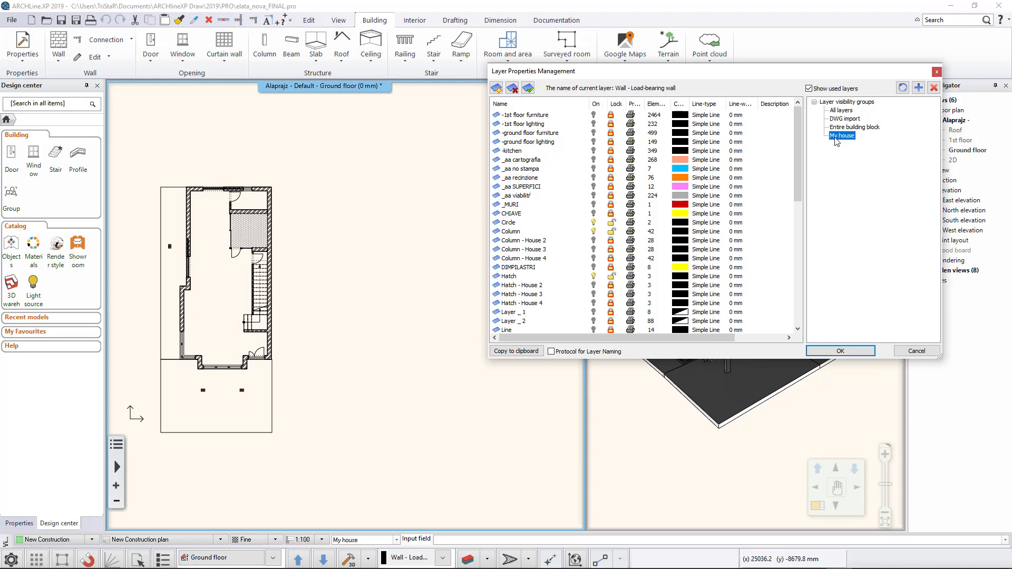
left_click(540, 115)
left_click(544, 142, "shift")
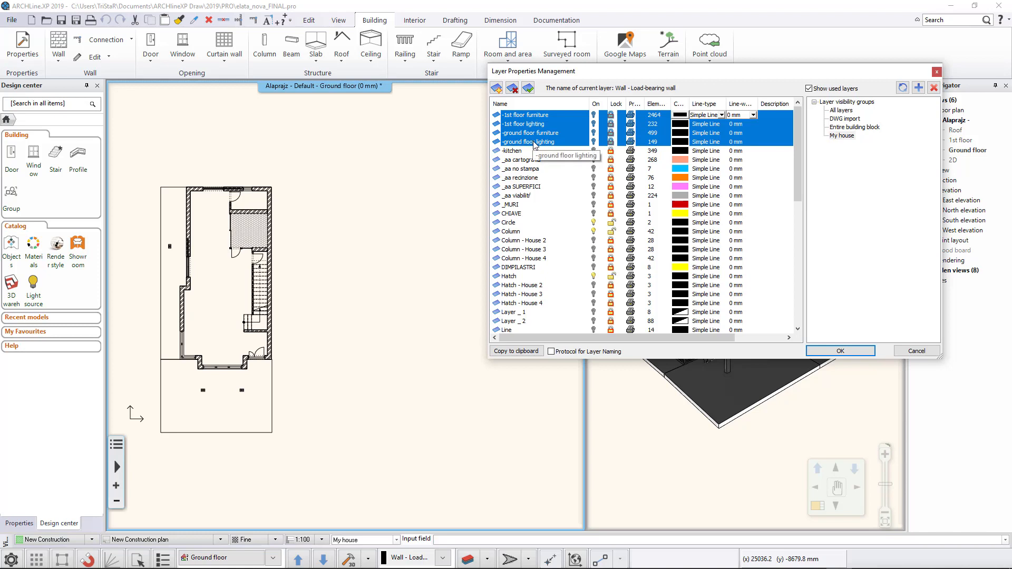
left_click(611, 118)
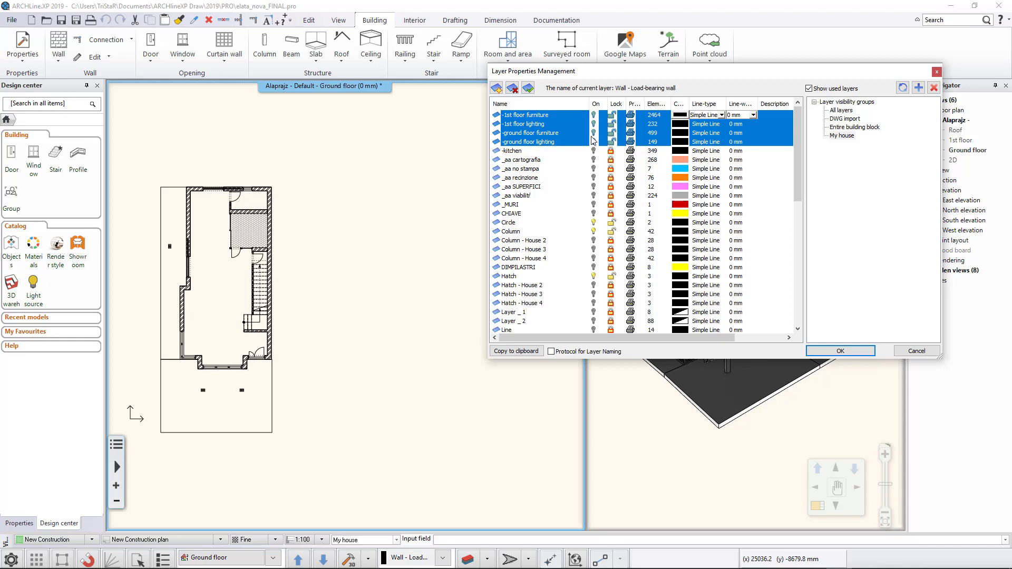
Step: Save the current layer states as a new layer visibility group named "My house - furnished"
left_click(918, 88)
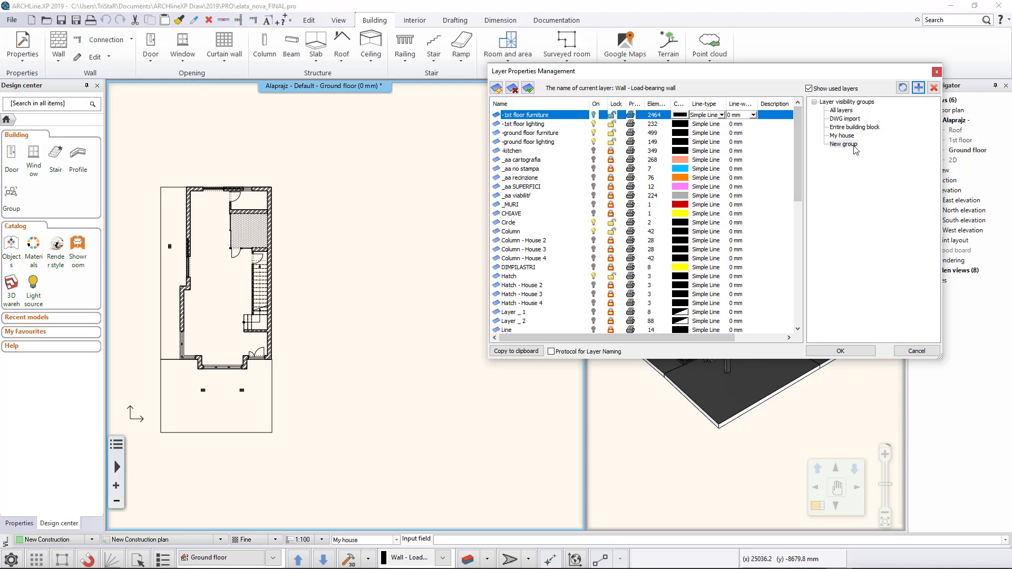
left_click(851, 145)
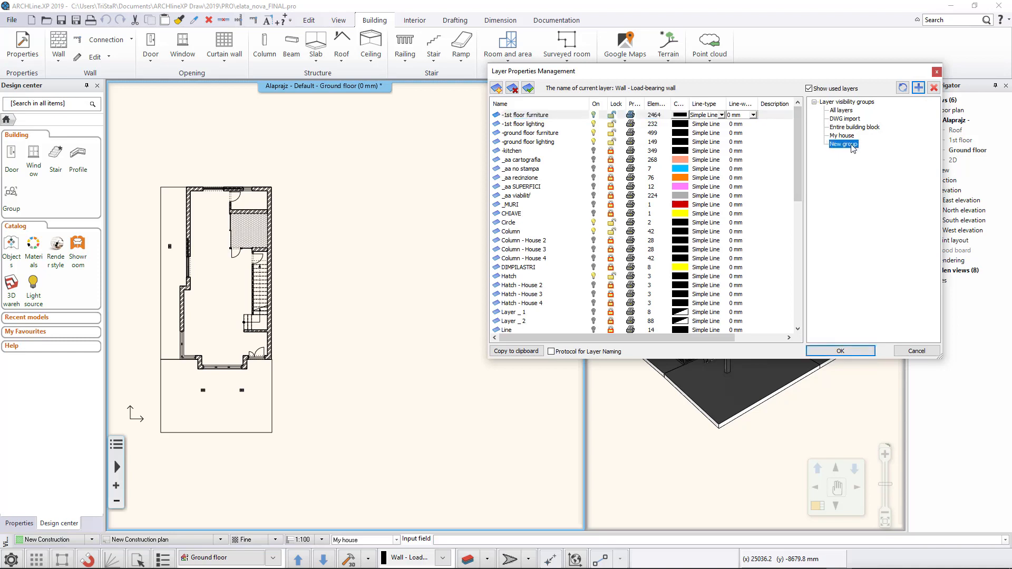
left_click(851, 145)
type("My house - fun")
type("nished")
key("Return")
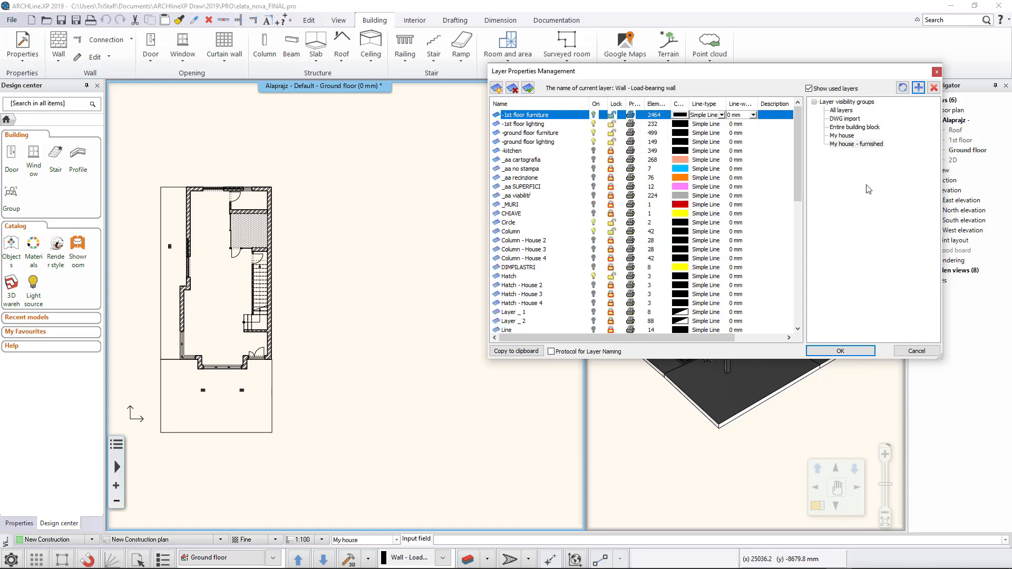
Step: Check My house against My house - furnished, apply the furnished group to the floor plan and regenerate the 3D model
left_click(841, 136)
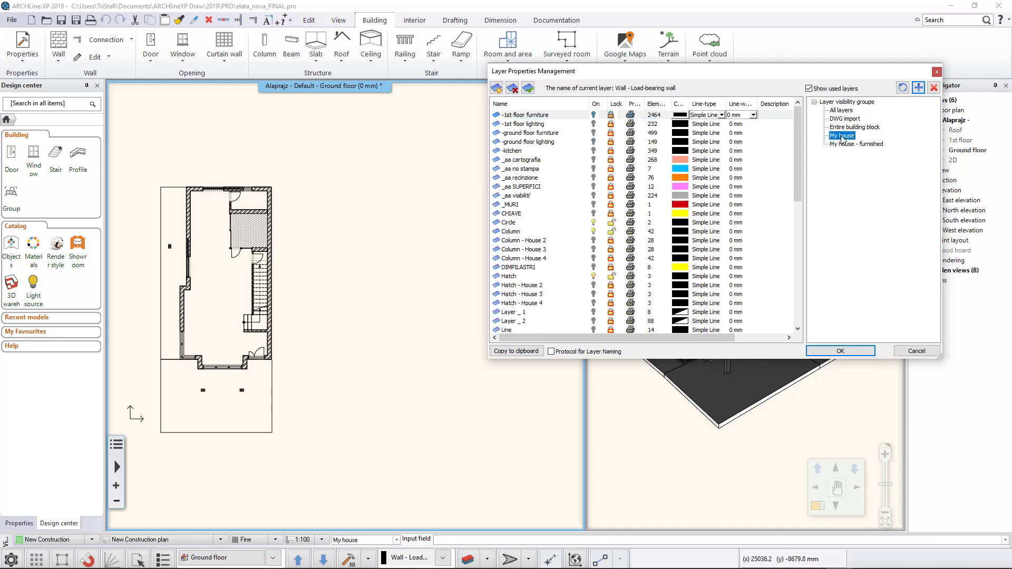
left_click(845, 143)
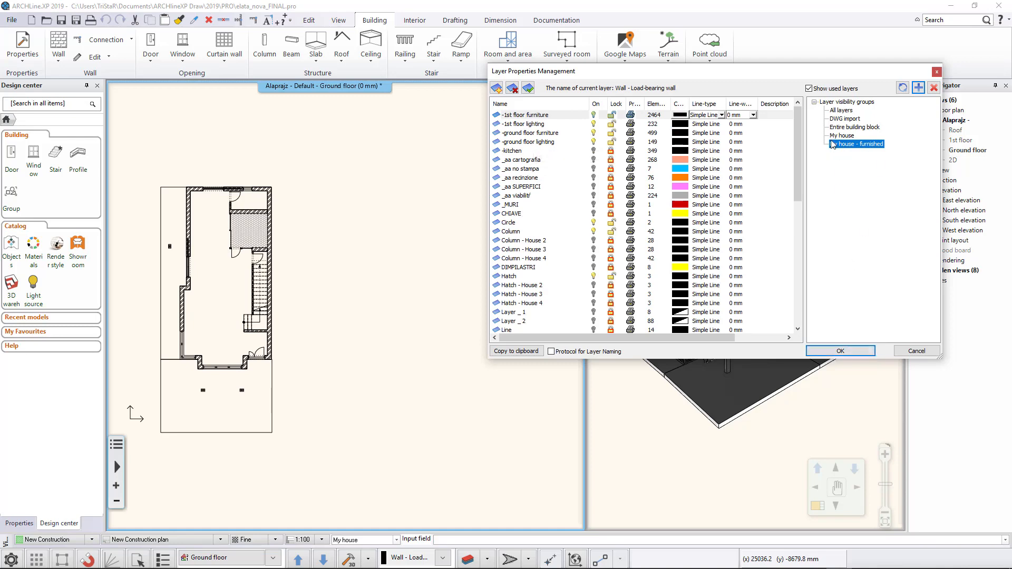
left_click(854, 352)
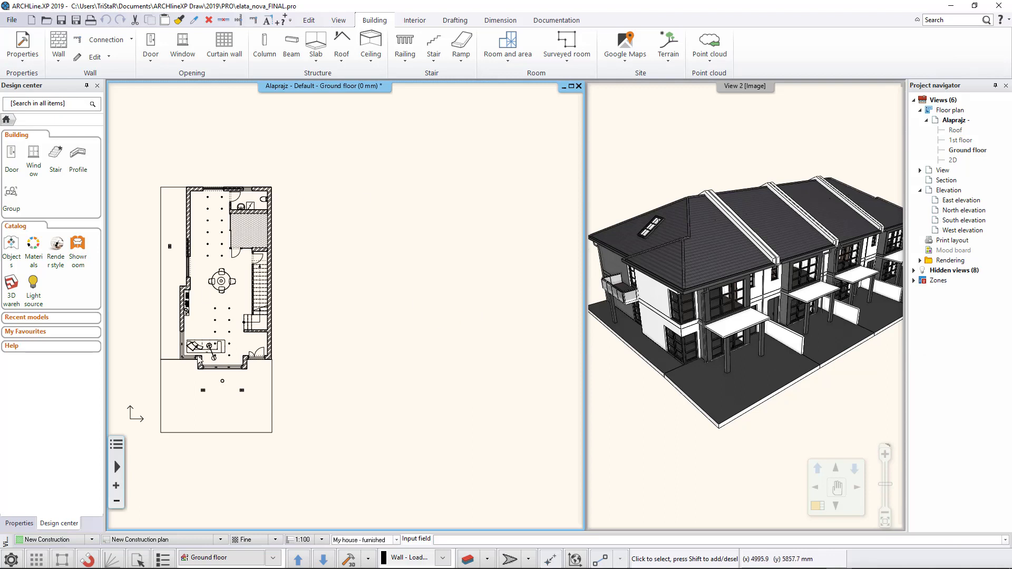
middle_click_drag(317, 300, 420, 300)
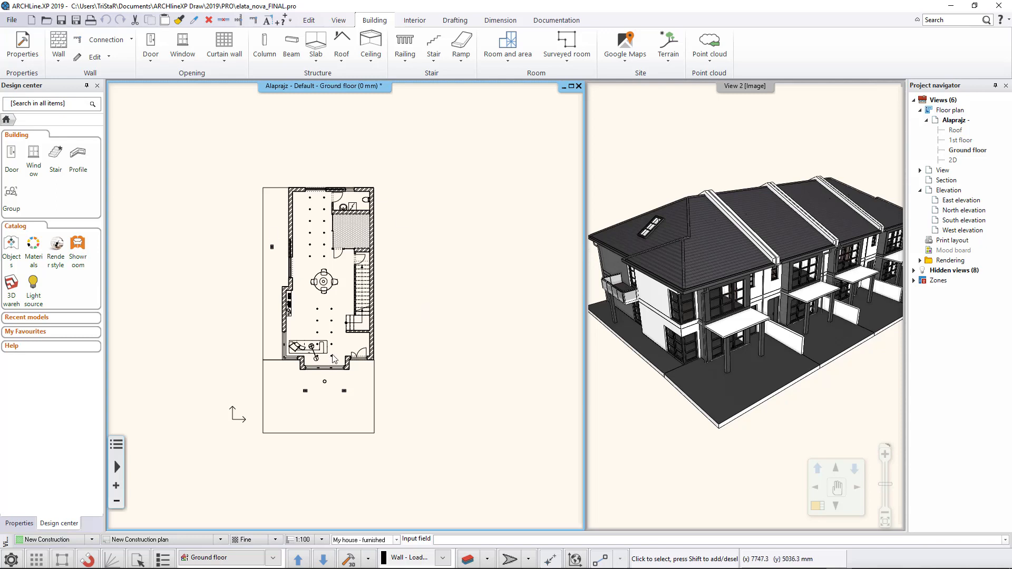
left_click(350, 559)
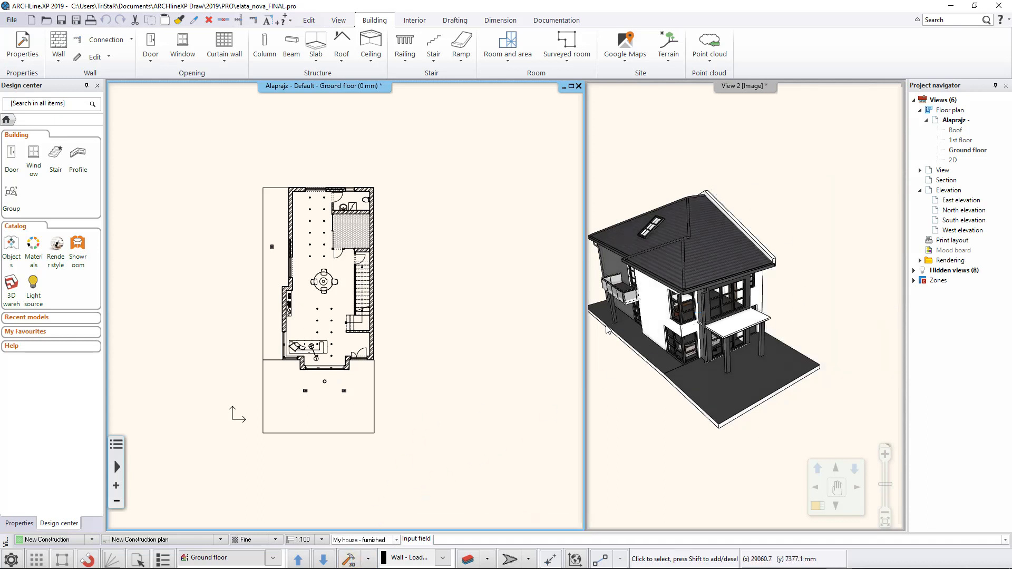
Step: Switch the floor plan to the Entire building block visibility group and regenerate the 3D model
left_click(397, 540)
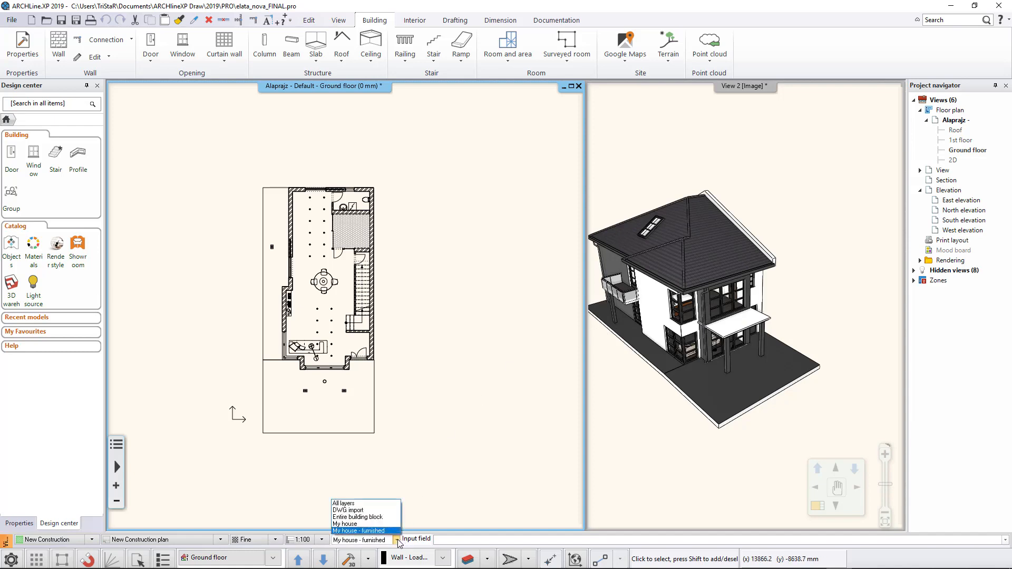
left_click(375, 518)
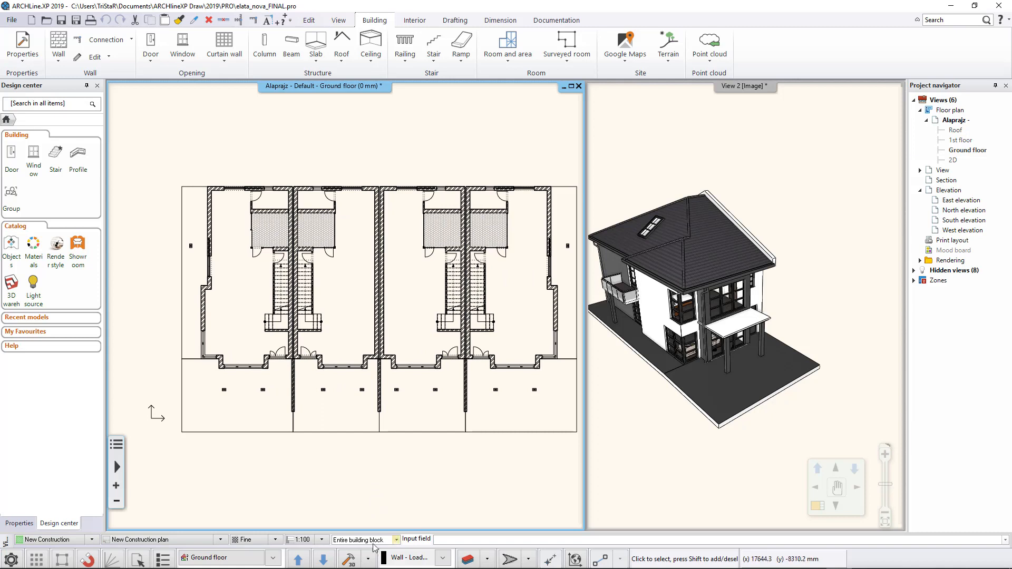
left_click(349, 560)
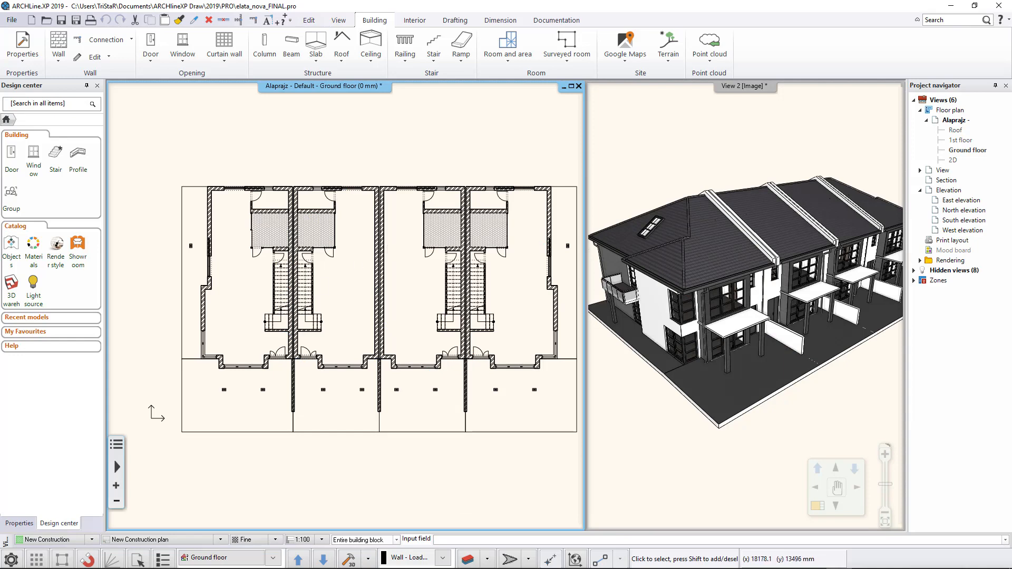
Step: Switch the floor plan to the My house visibility group and from there to My house - furnished
middle_click_drag(386, 251, 384, 237)
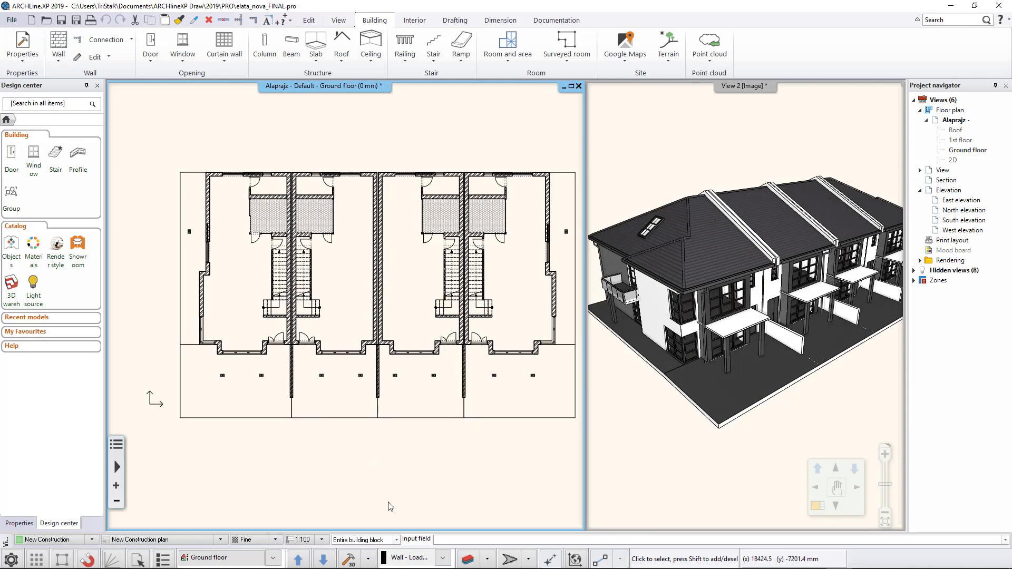
left_click(396, 540)
left_click(377, 523)
left_click(397, 539)
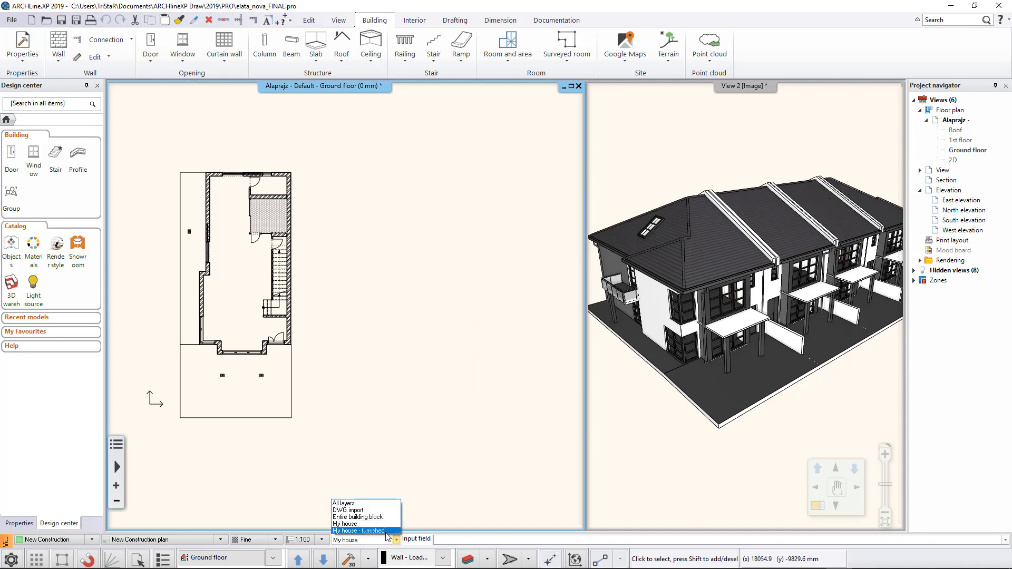
left_click(362, 531)
middle_click_drag(349, 369, 409, 377)
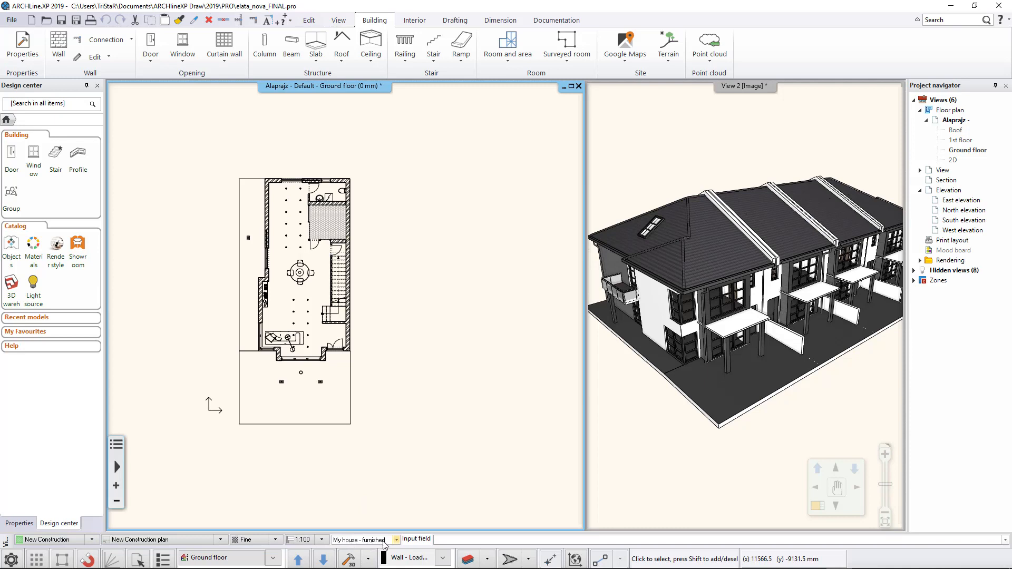
Step: In the layer properties, compare the state of the -kitchen layer in the My house - furnished and My house visibility groups
left_click(468, 560)
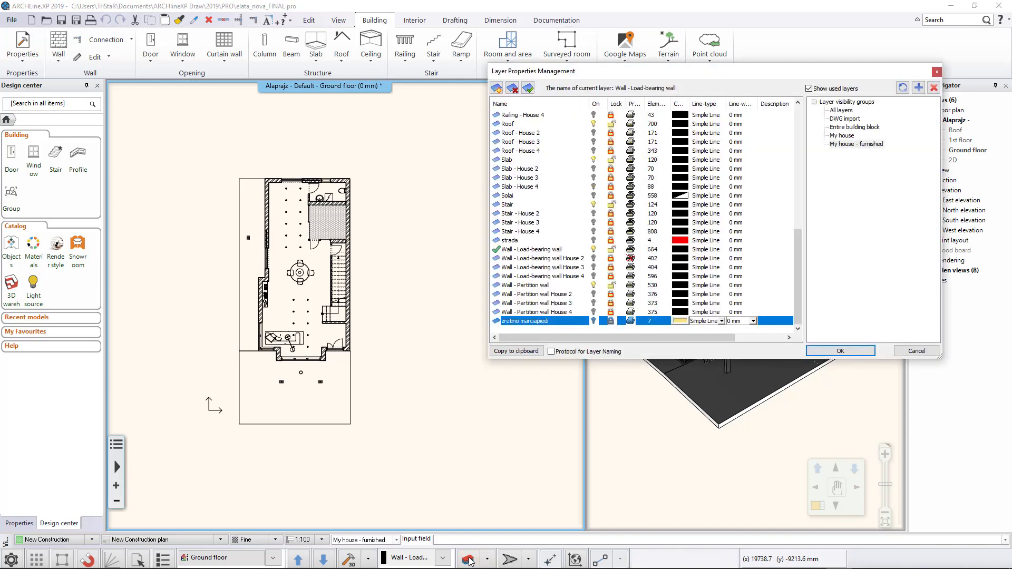
left_click(855, 146)
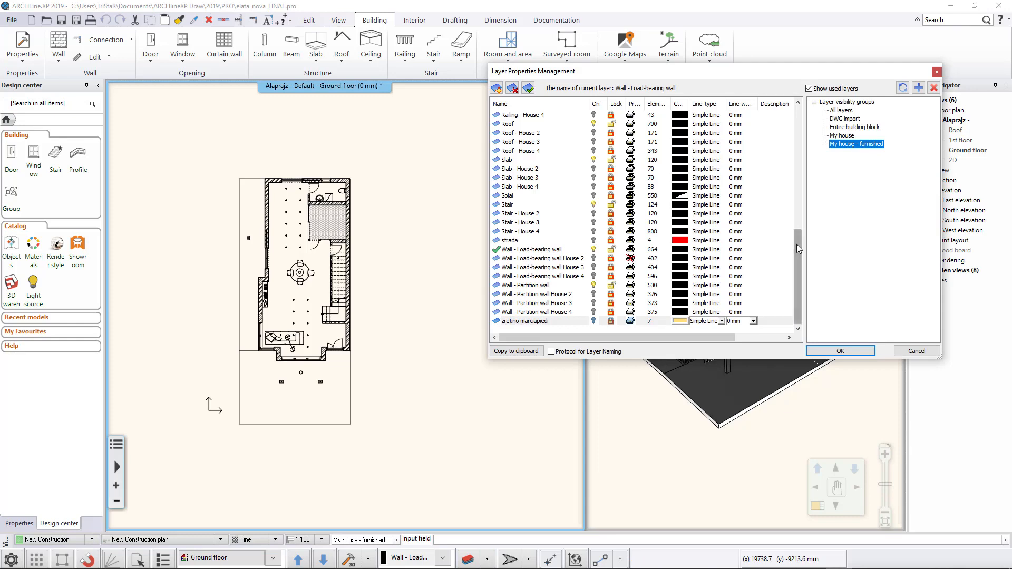
left_click_drag(798, 251, 799, 113)
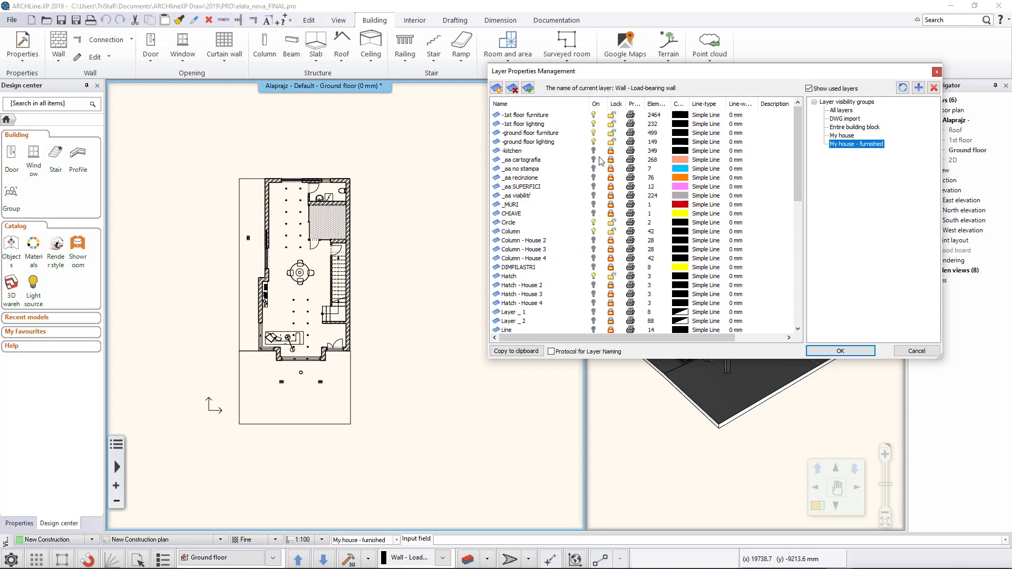
left_click(514, 152)
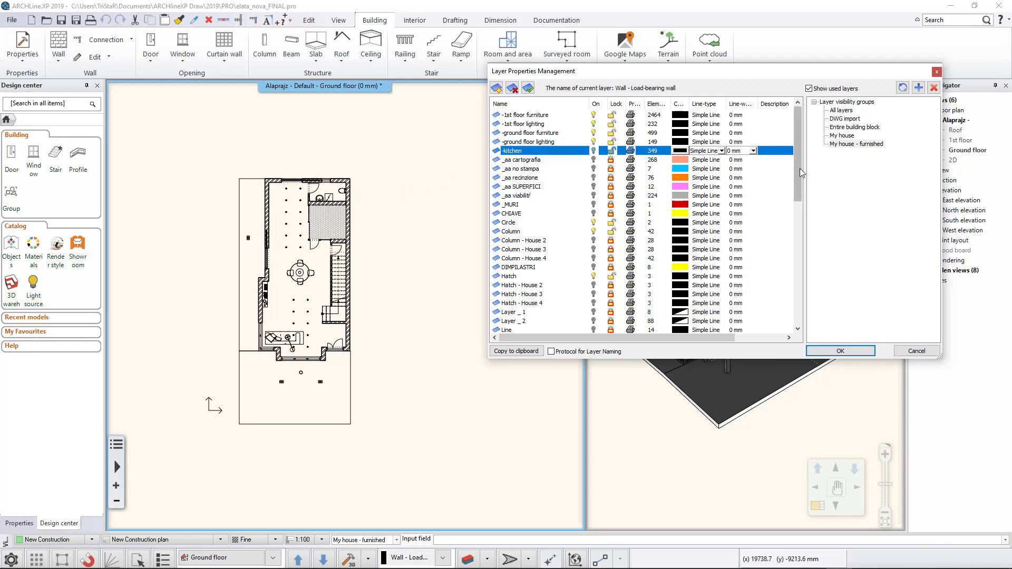
left_click(847, 136)
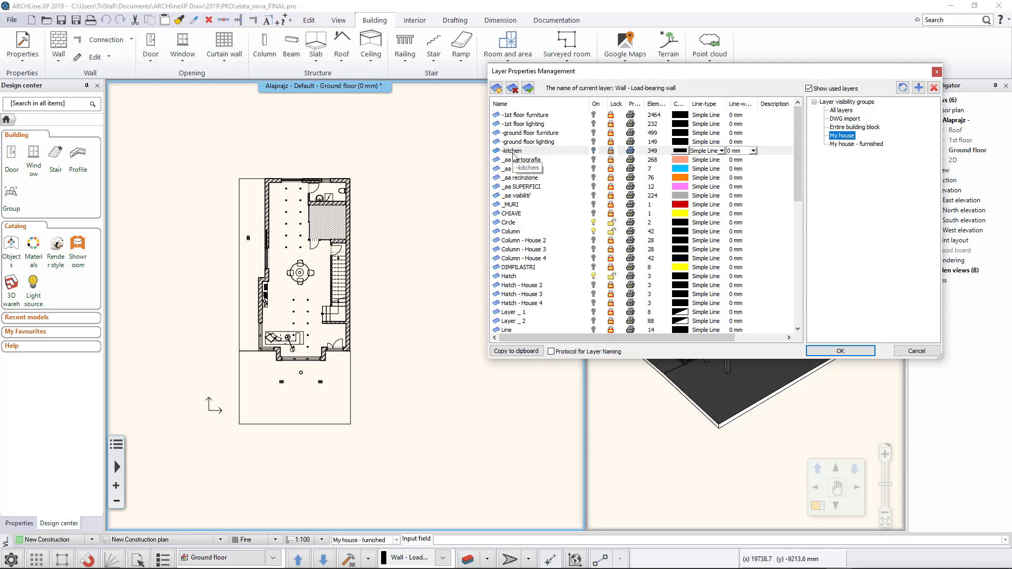
left_click(857, 144)
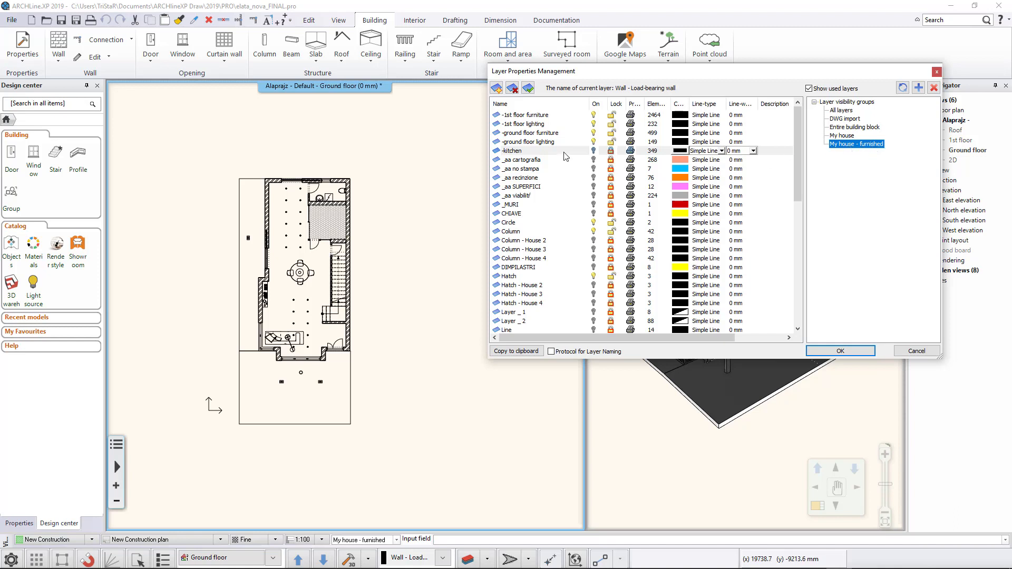
Step: Unlock and turn on the -kitchen layer, update the My house - furnished group with it, and apply the layer settings to the floor plan
left_click(611, 152)
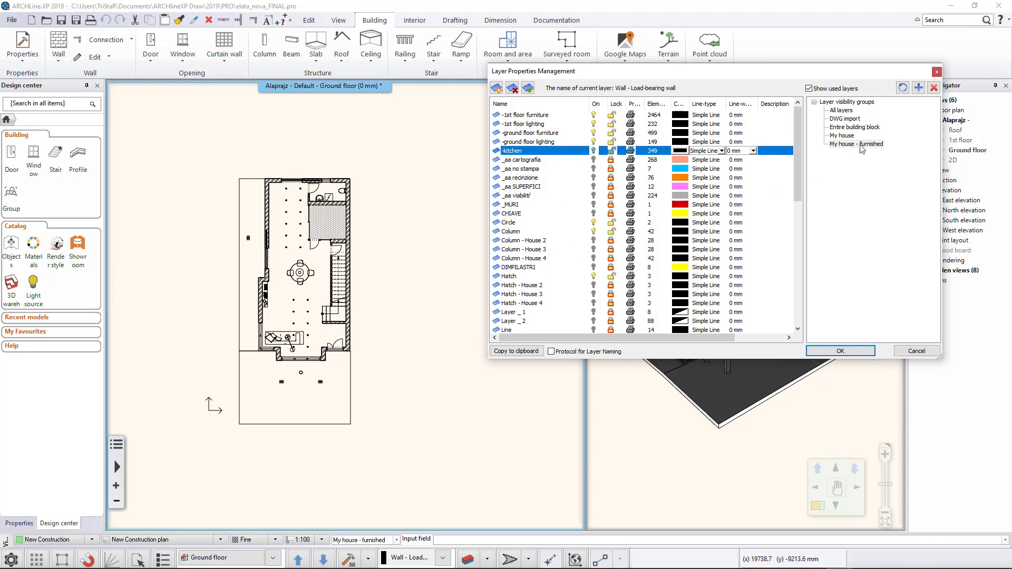
left_click(902, 88)
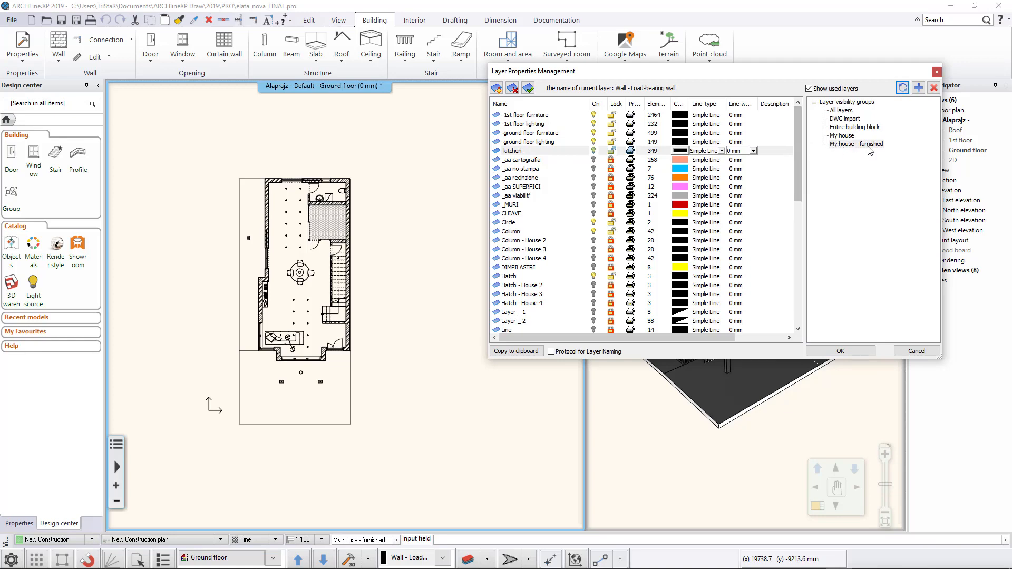
left_click(845, 136)
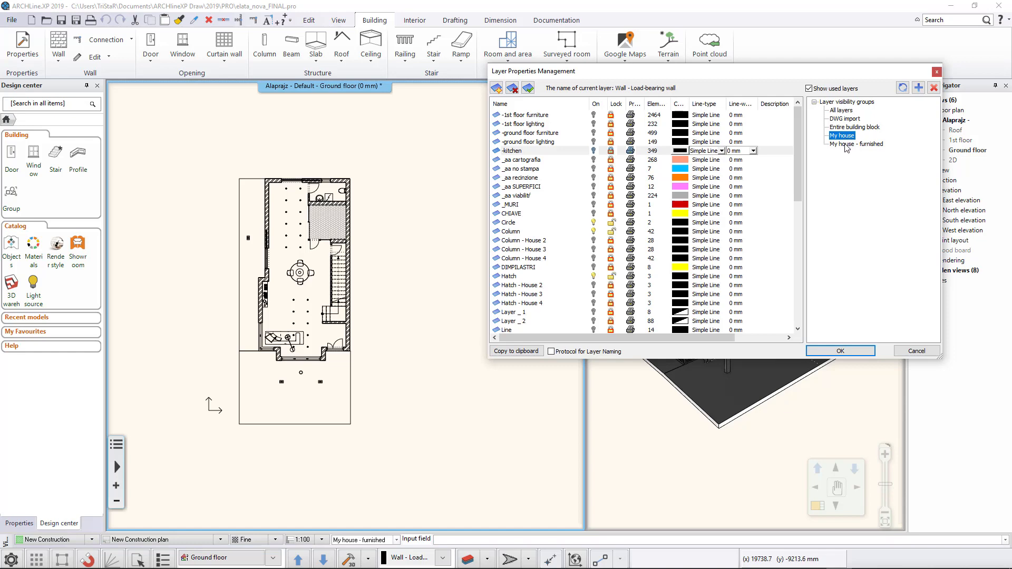
left_click(845, 145)
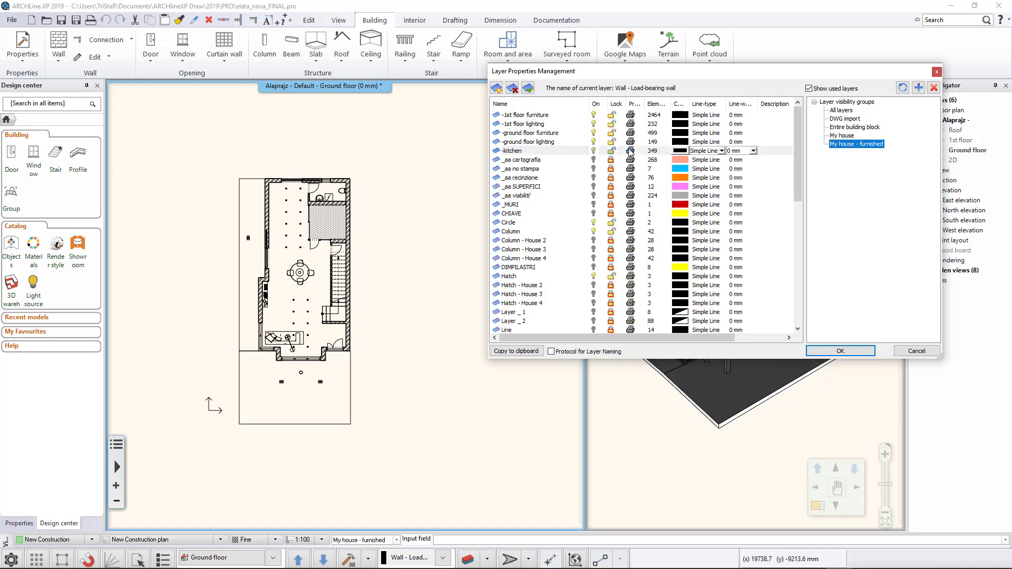
left_click(847, 350)
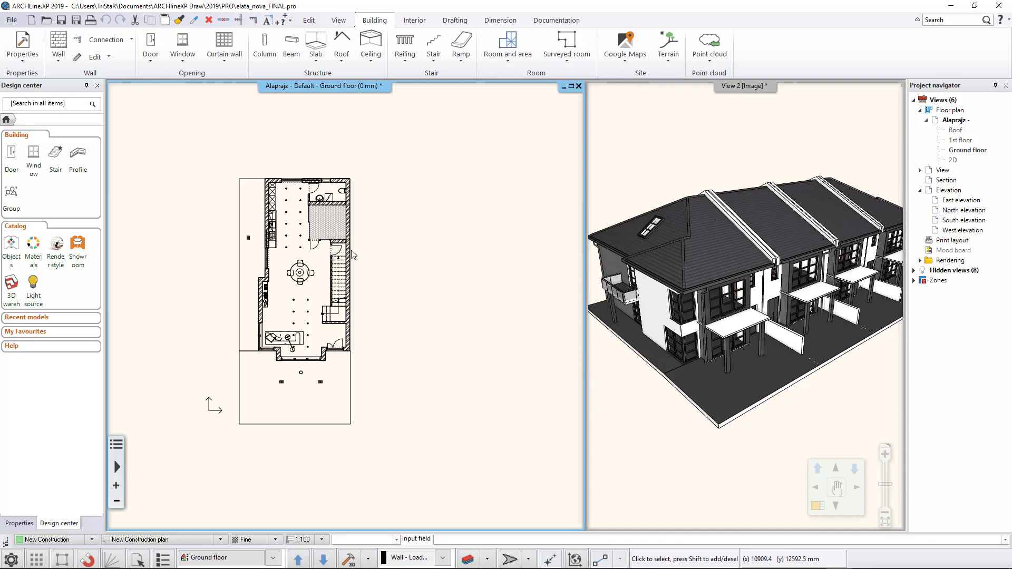
middle_click_drag(402, 277, 441, 280)
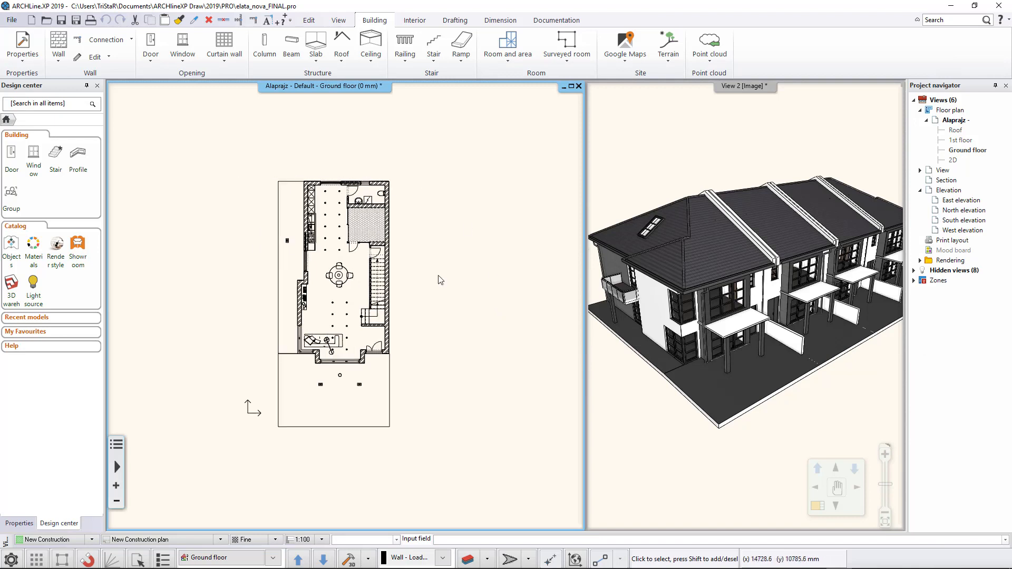